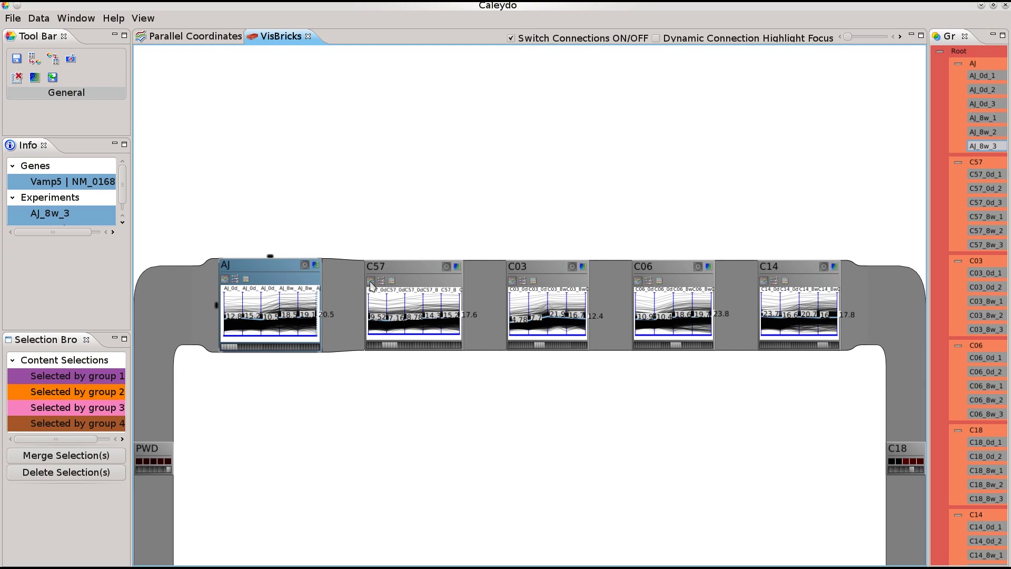
Switch the AJ brick to a histogram, try a heat map, then return to histogram.
{"action": "left_click", "coordinate": [236, 280]}
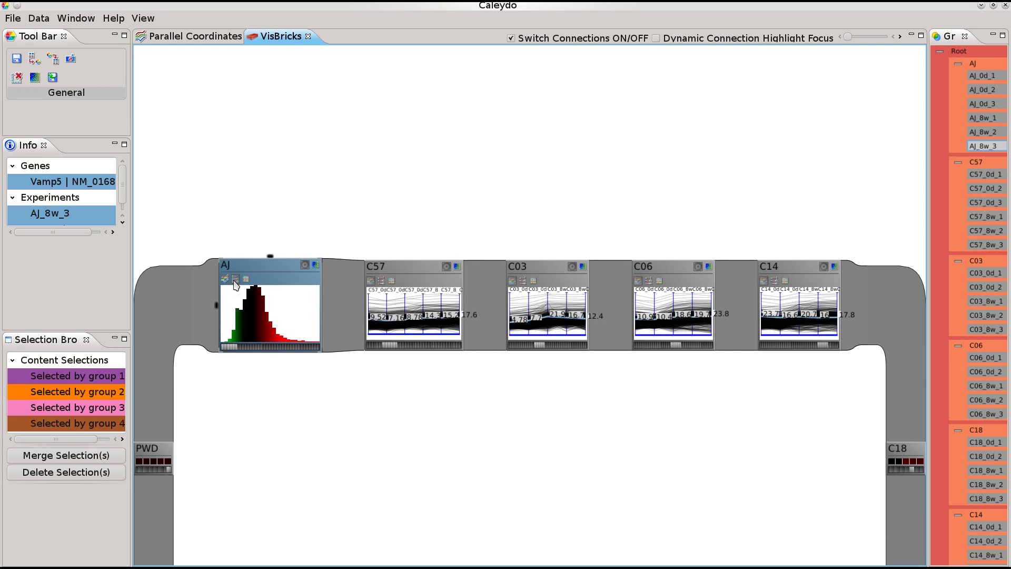
{"action": "left_click", "coordinate": [245, 280]}
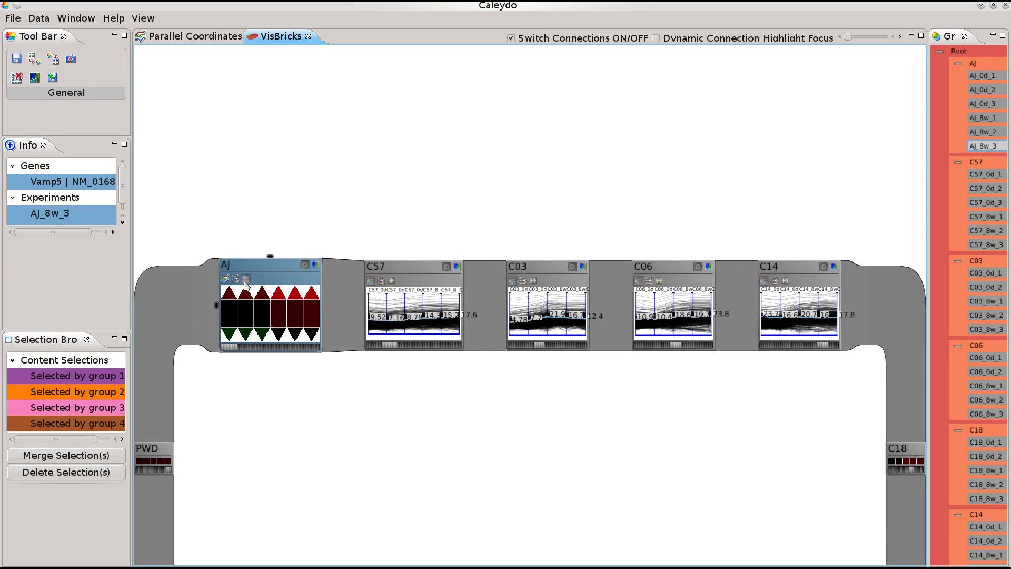
{"action": "left_click", "coordinate": [236, 281]}
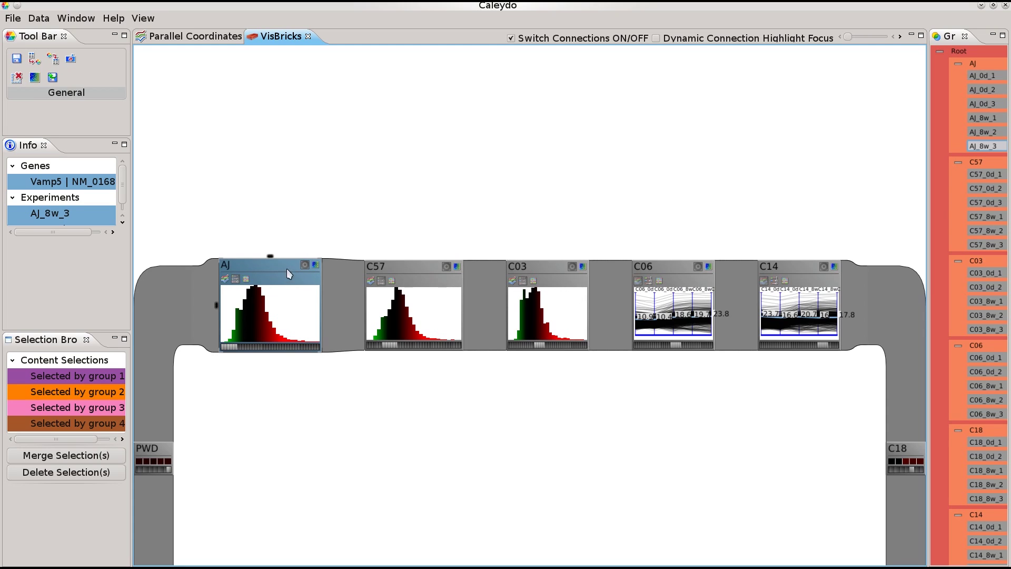
Drag the C03 group from the top row to the arch's right side.
{"action": "left_click_drag", "start_coordinate": [516, 269], "coordinate": [903, 416]}
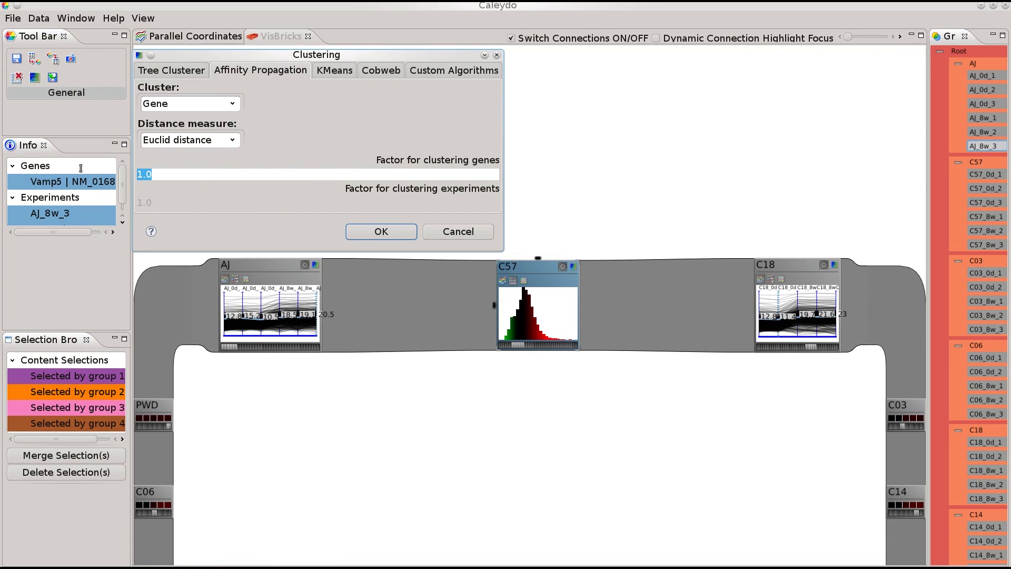
Run Affinity Propagation on AJ, then toggle the fourth cluster between parallel coordinates and histogram.
{"action": "key", "text": "Return"}
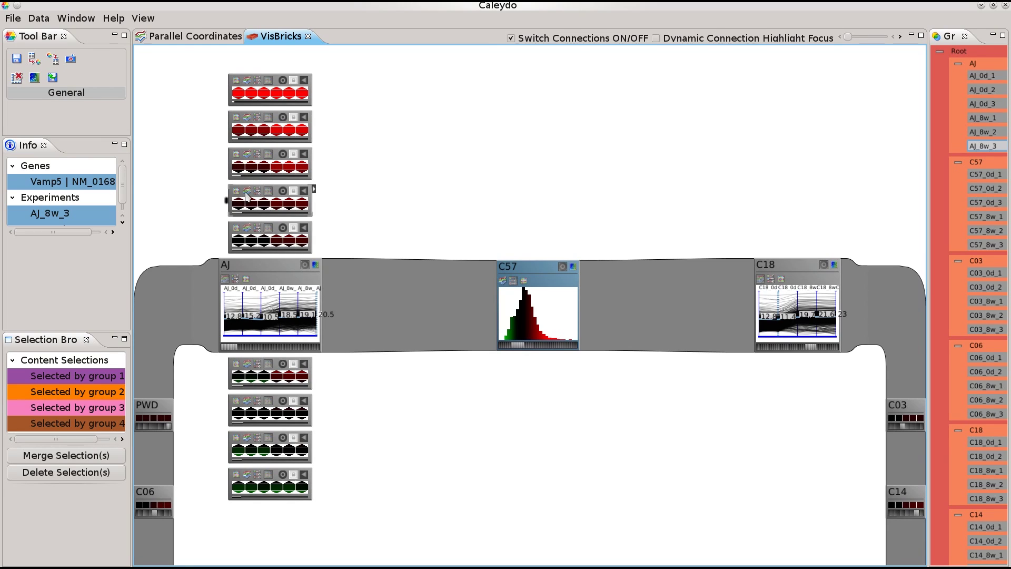
{"action": "left_click", "coordinate": [247, 191]}
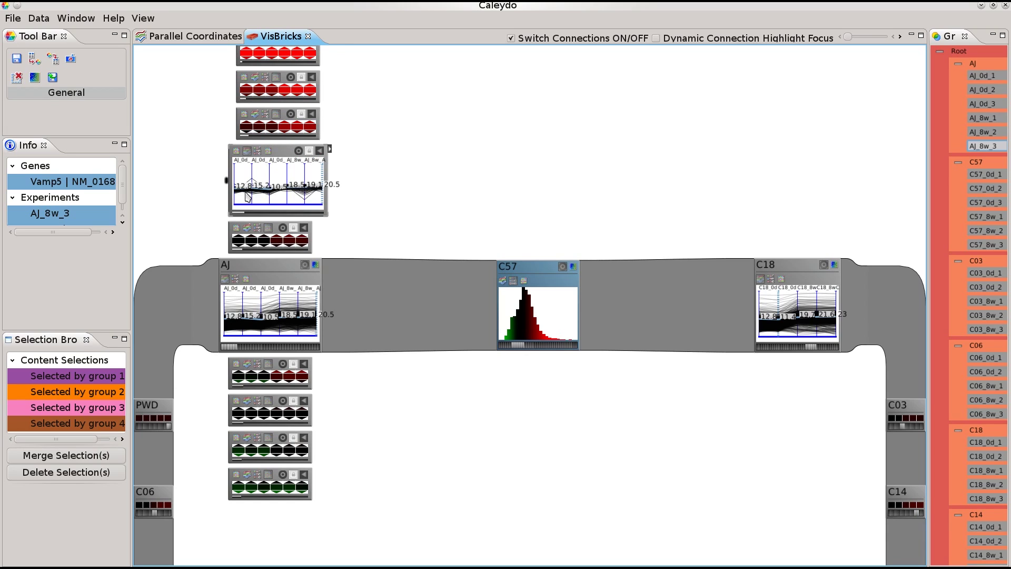
{"action": "left_click", "coordinate": [256, 153]}
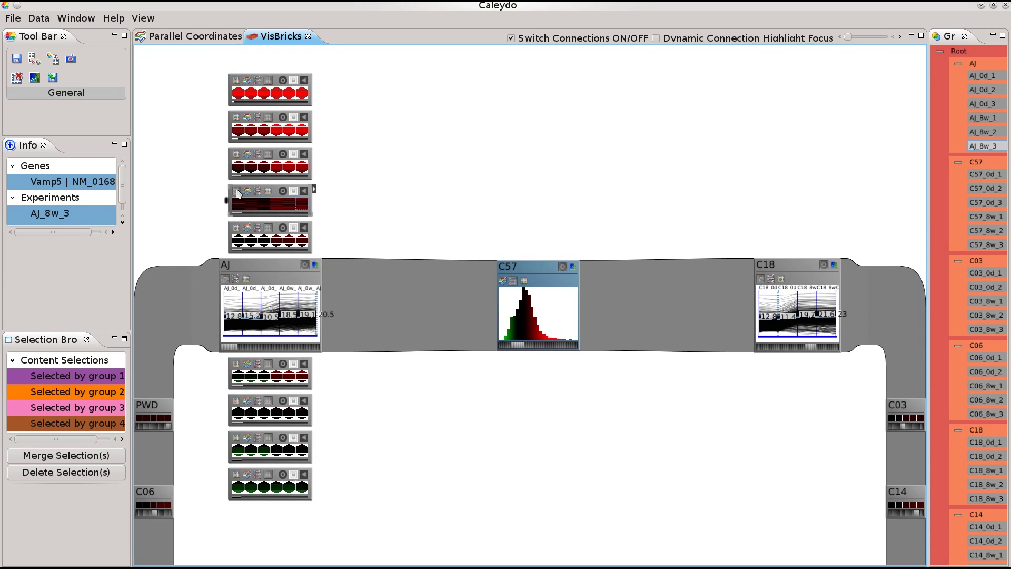
{"action": "left_click", "coordinate": [246, 190]}
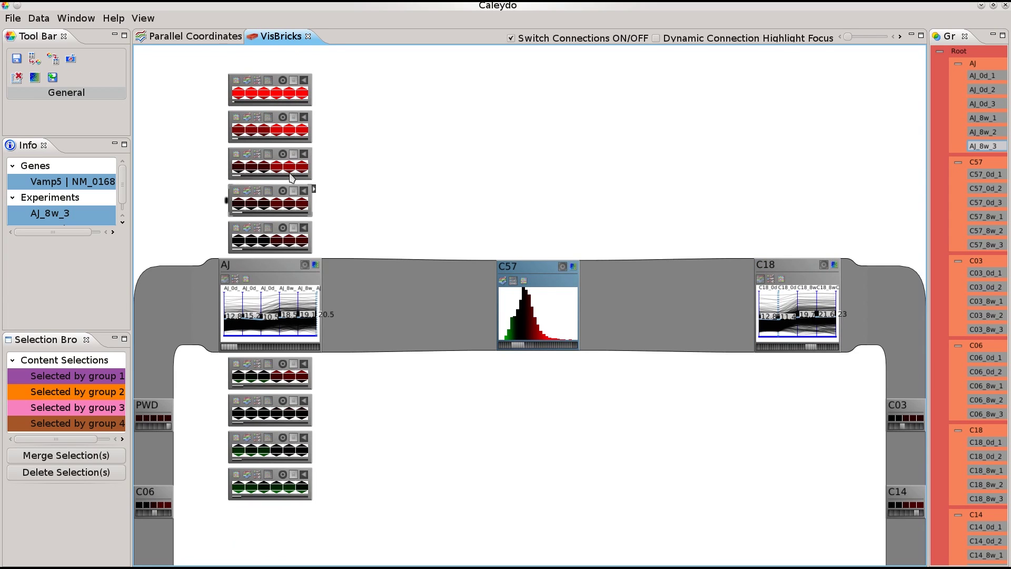
Cluster the C57 group's genes with Affinity Propagation.
{"action": "left_click", "coordinate": [573, 267]}
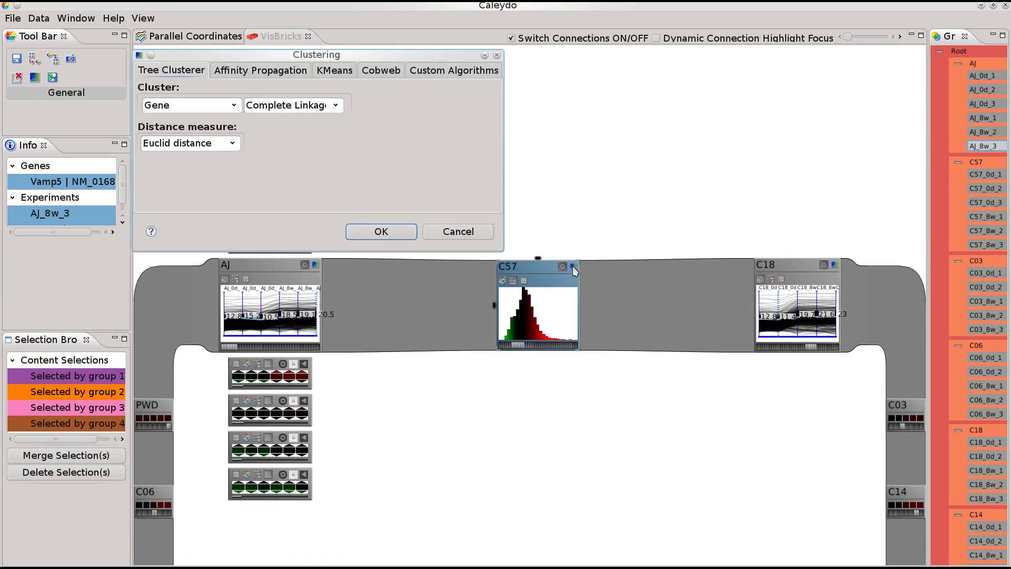
{"action": "left_click", "coordinate": [278, 73]}
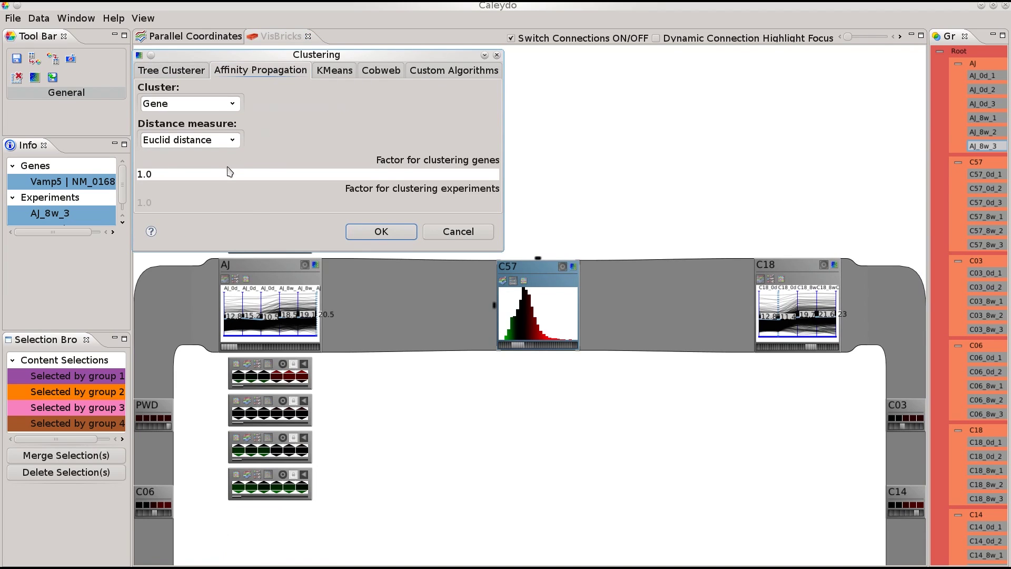
{"action": "left_click_drag", "start_coordinate": [213, 173], "coordinate": [111, 179]}
{"action": "key", "text": "Return"}
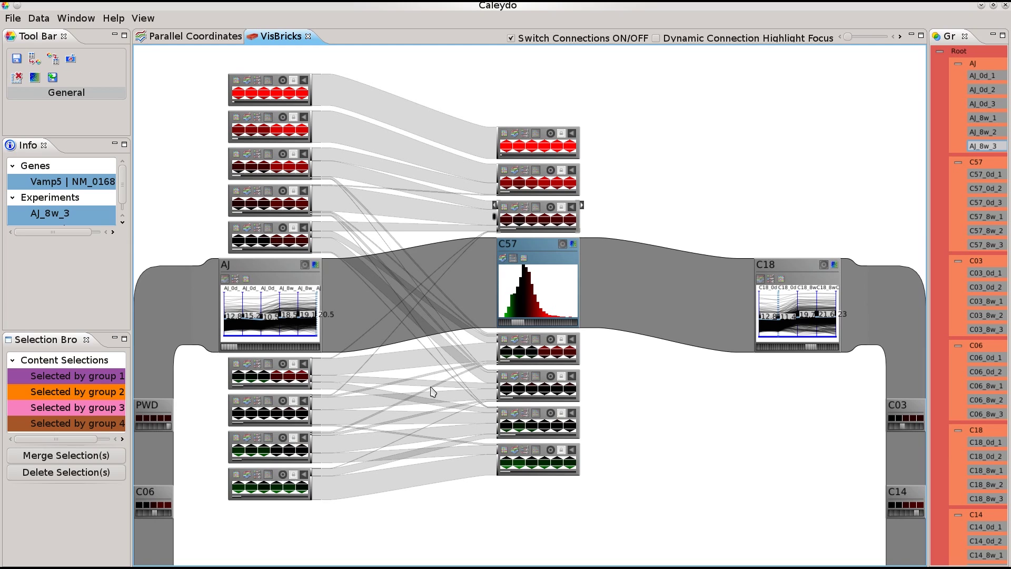
Cluster the C18 group's genes with Affinity Propagation and highlight the cluster above C18.
{"action": "left_click", "coordinate": [835, 266]}
{"action": "left_click", "coordinate": [283, 73]}
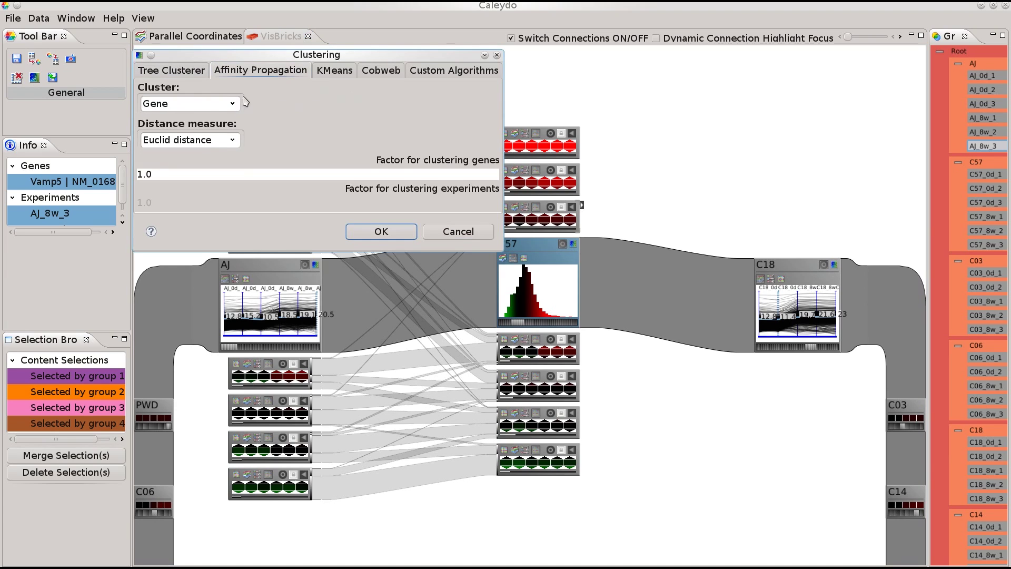
{"action": "left_click_drag", "start_coordinate": [153, 174], "coordinate": [123, 176]}
{"action": "key", "text": "Return"}
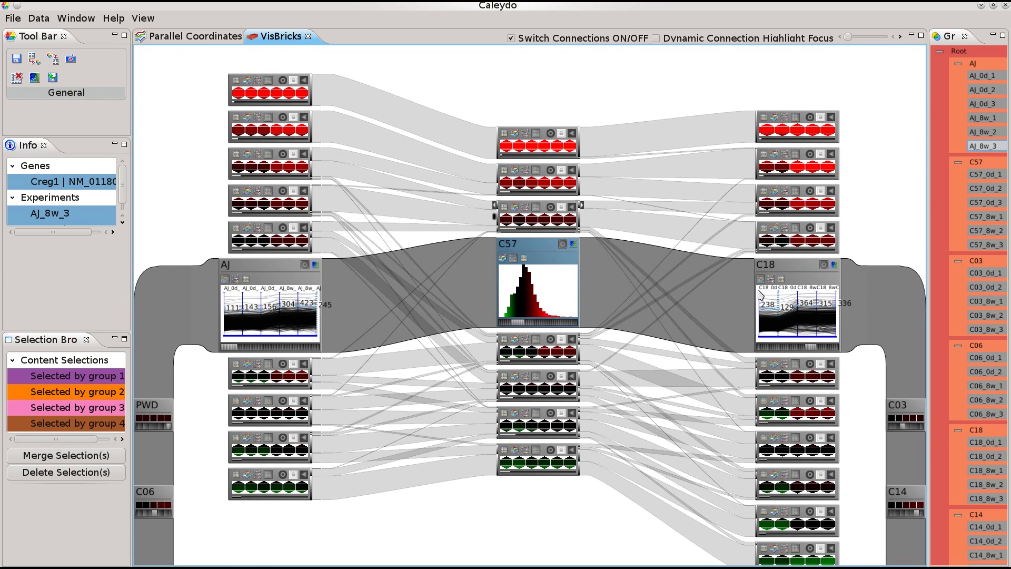
{"action": "left_click", "coordinate": [783, 250]}
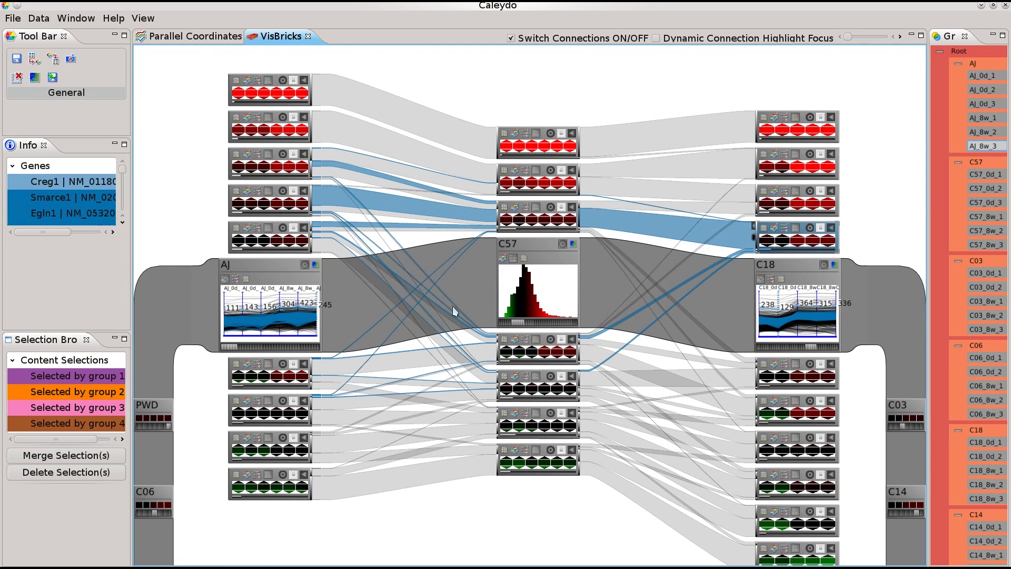
Brush the first and third clusters below AJ, ending on the cluster just above AJ.
{"action": "left_click", "coordinate": [277, 403]}
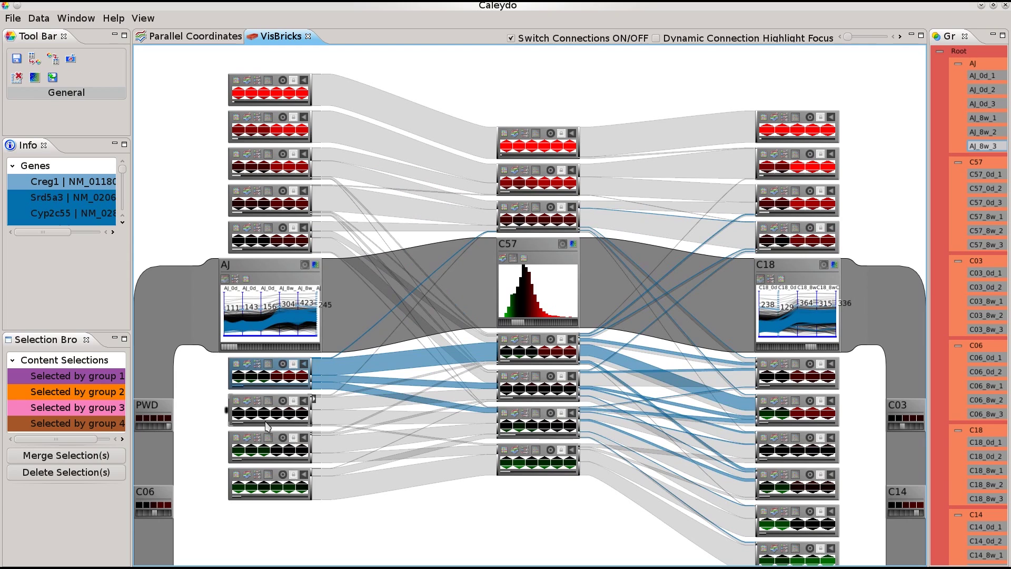
{"action": "left_click", "coordinate": [261, 461]}
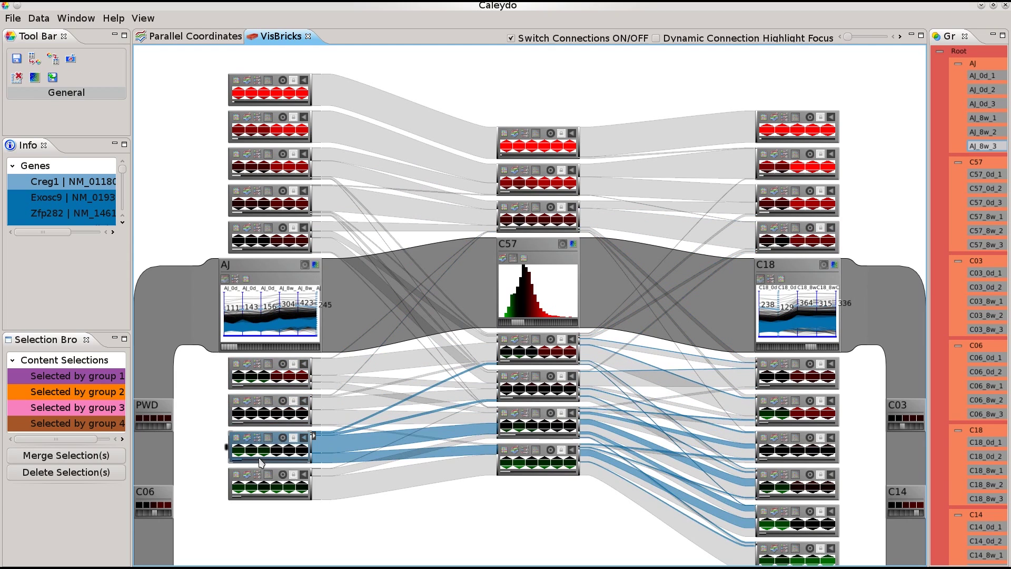
{"action": "left_click", "coordinate": [266, 251]}
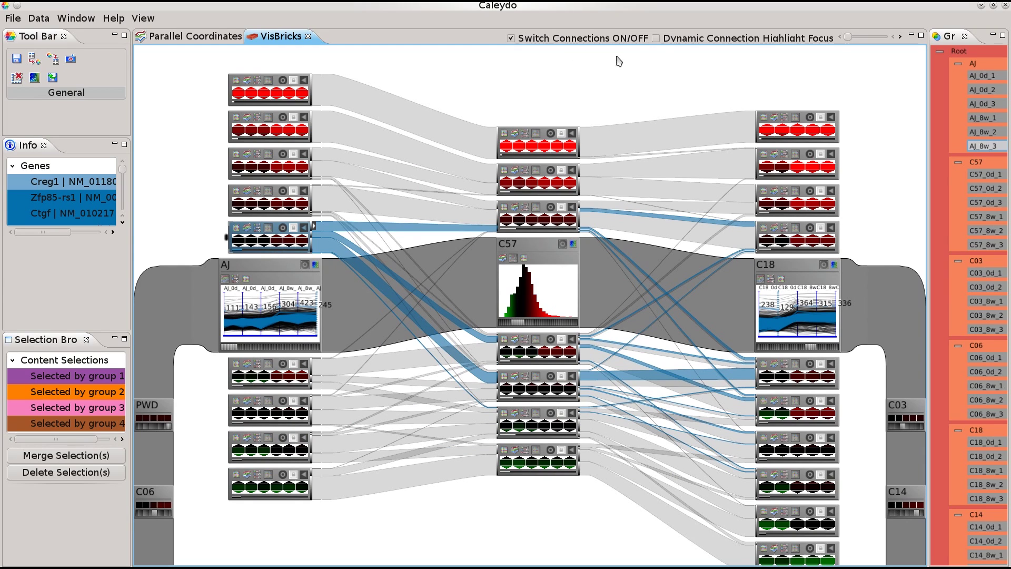
Hide unselected ribbons, then brush the fourth AJ brick orange as selection group 2.
{"action": "left_click", "coordinate": [656, 37]}
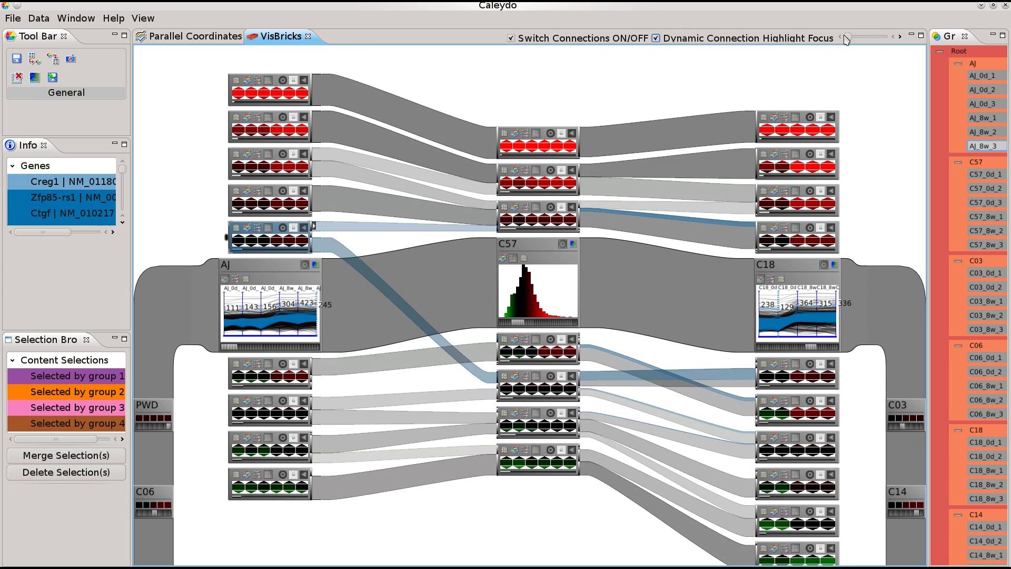
{"action": "mouse_move", "coordinate": [853, 39]}
{"action": "left_mouse_down"}
{"action": "mouse_move", "coordinate": [903, 46]}
{"action": "mouse_move", "coordinate": [837, 45]}
{"action": "left_mouse_up"}
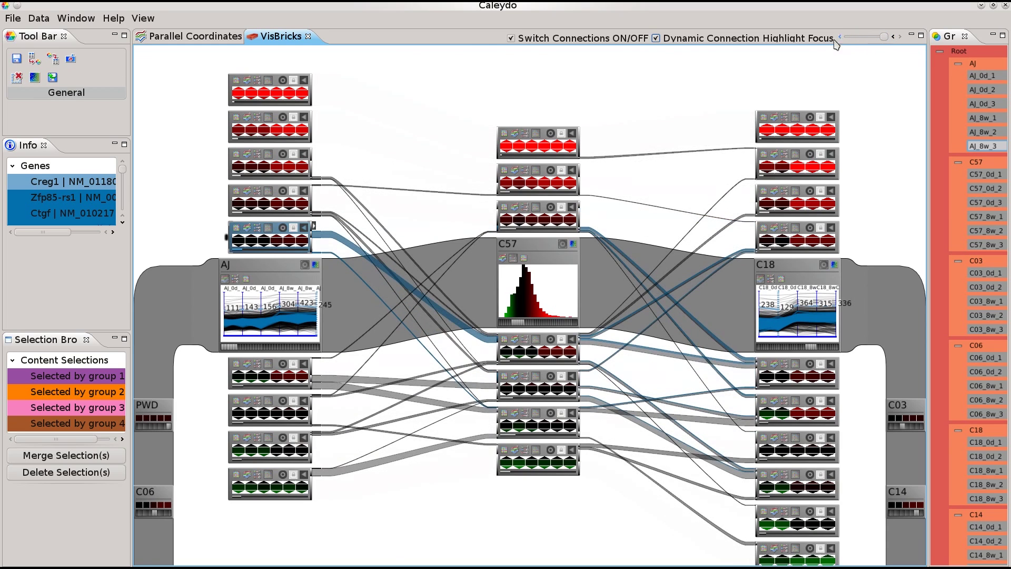
{"action": "left_click", "coordinate": [658, 39]}
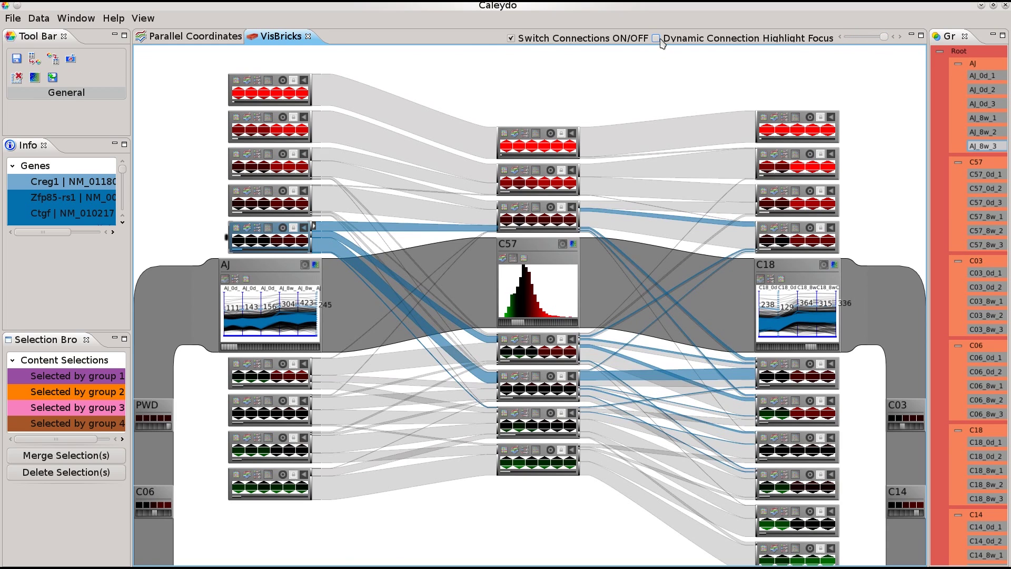
{"action": "left_click", "coordinate": [511, 38]}
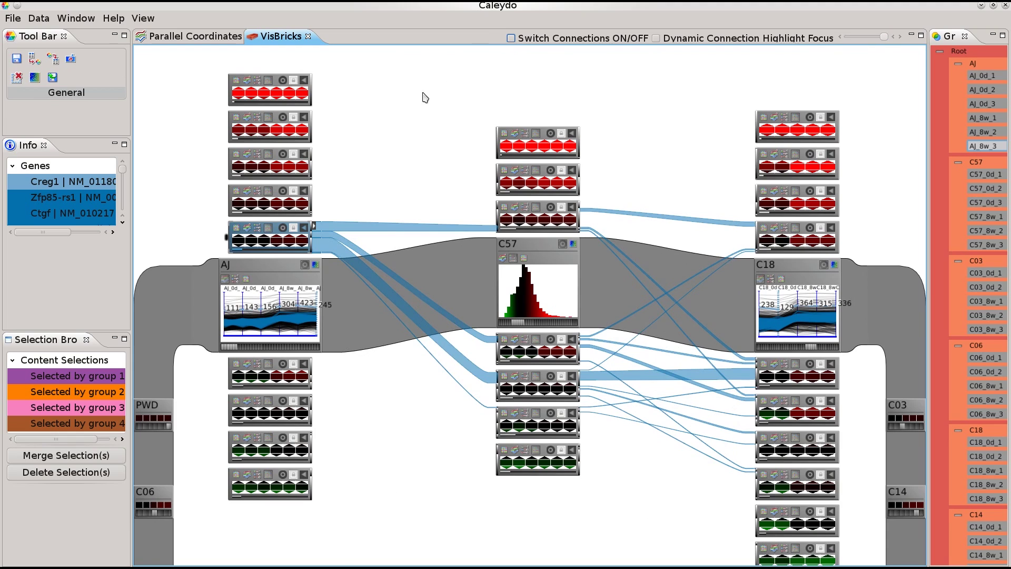
{"action": "left_click", "coordinate": [38, 397]}
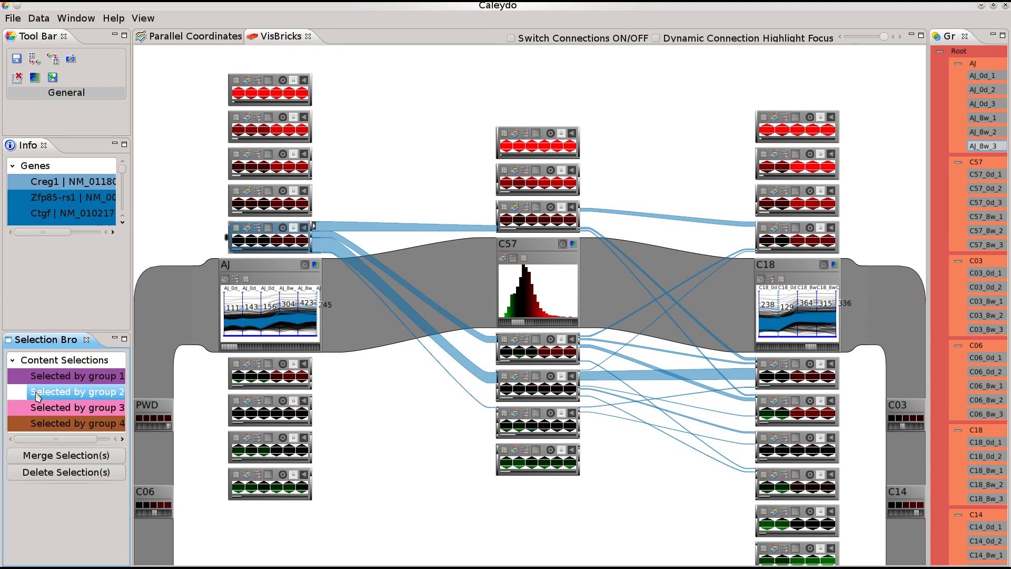
{"action": "left_click", "coordinate": [250, 216]}
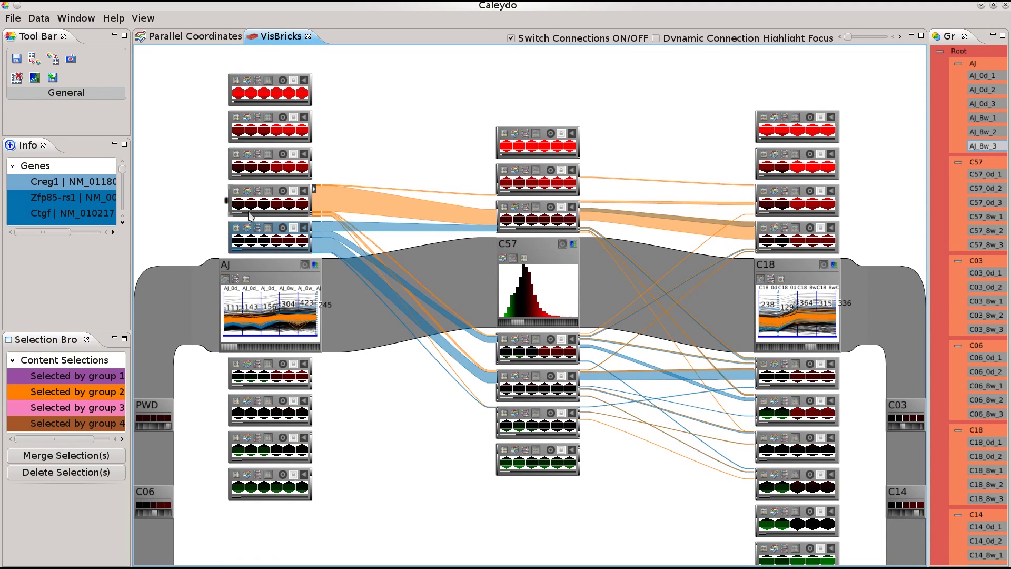
Brush the second AJ brick orange and show the first brick below C57 as a line plot.
{"action": "left_click", "coordinate": [275, 178]}
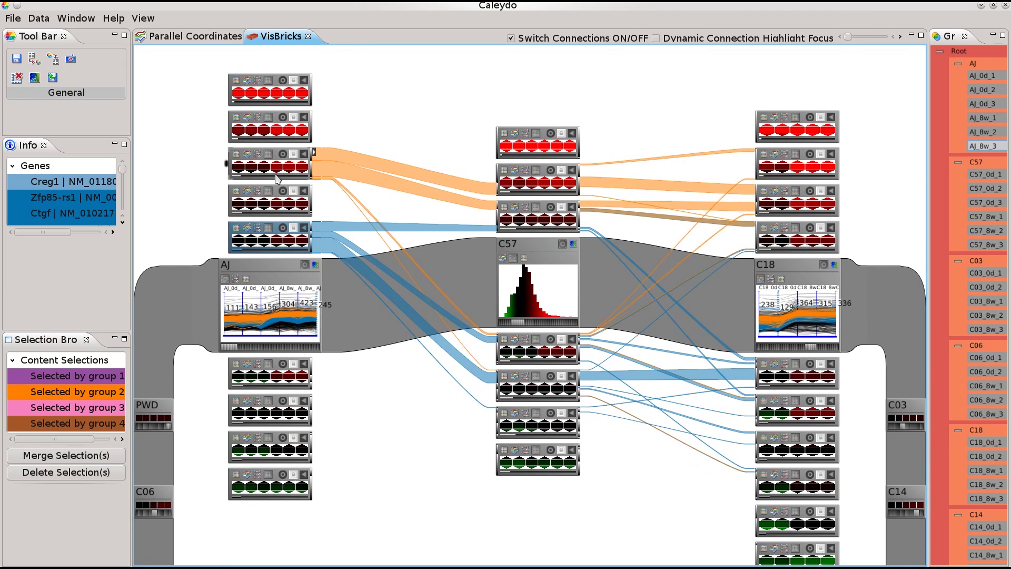
{"action": "left_click", "coordinate": [281, 143]}
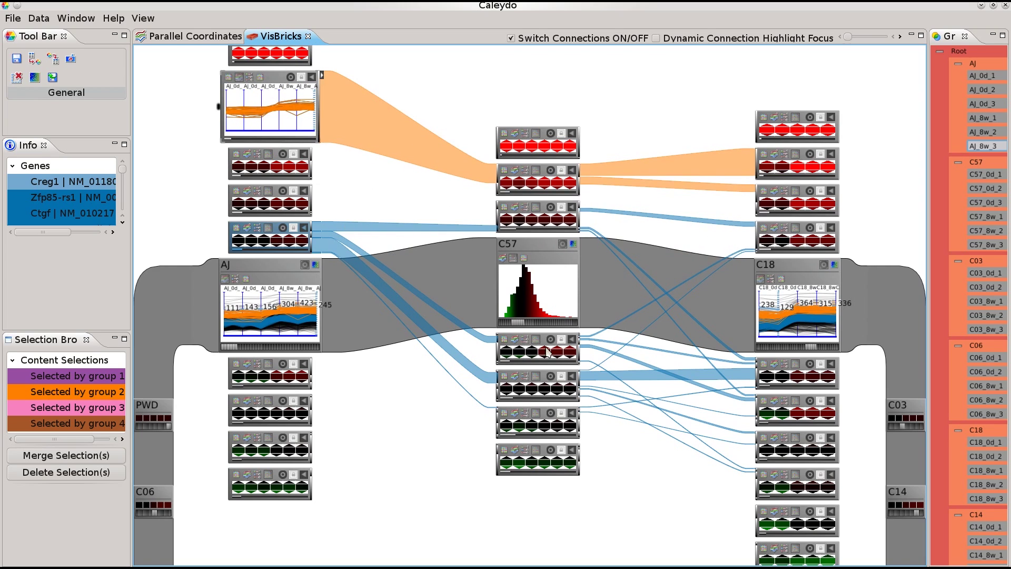
{"action": "left_click", "coordinate": [517, 341]}
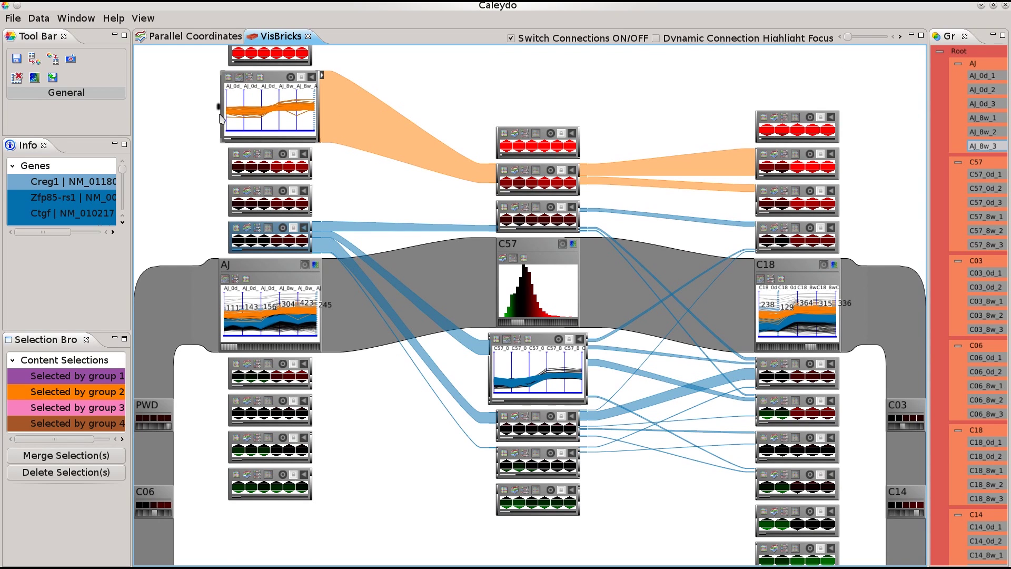
Lower the AJ column, then move C06 between AJ and C57 and back below PWD.
{"action": "left_click_drag", "start_coordinate": [218, 109], "coordinate": [219, 174]}
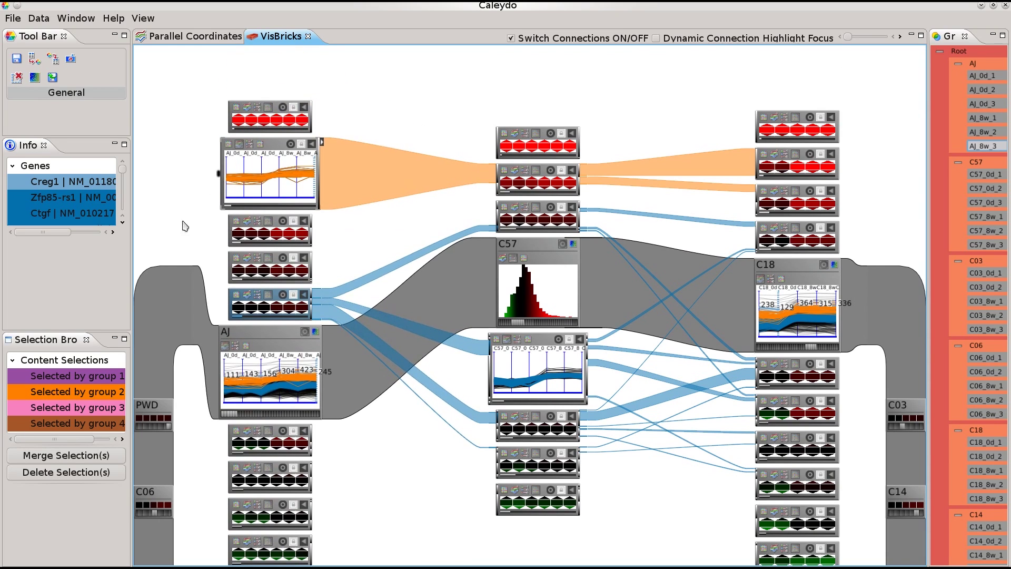
{"action": "left_click_drag", "start_coordinate": [159, 487], "coordinate": [347, 413]}
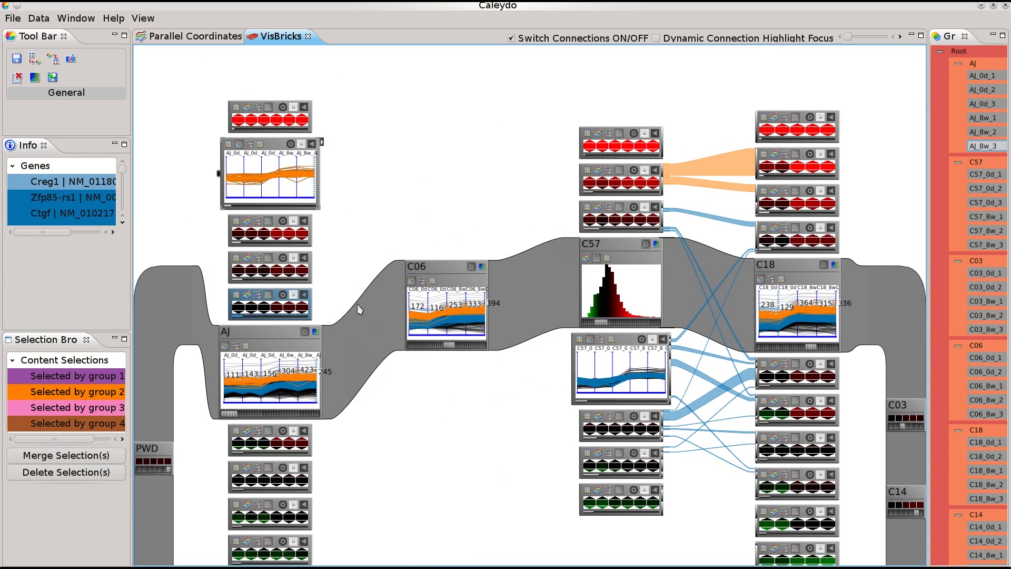
{"action": "left_click_drag", "start_coordinate": [441, 267], "coordinate": [166, 408]}
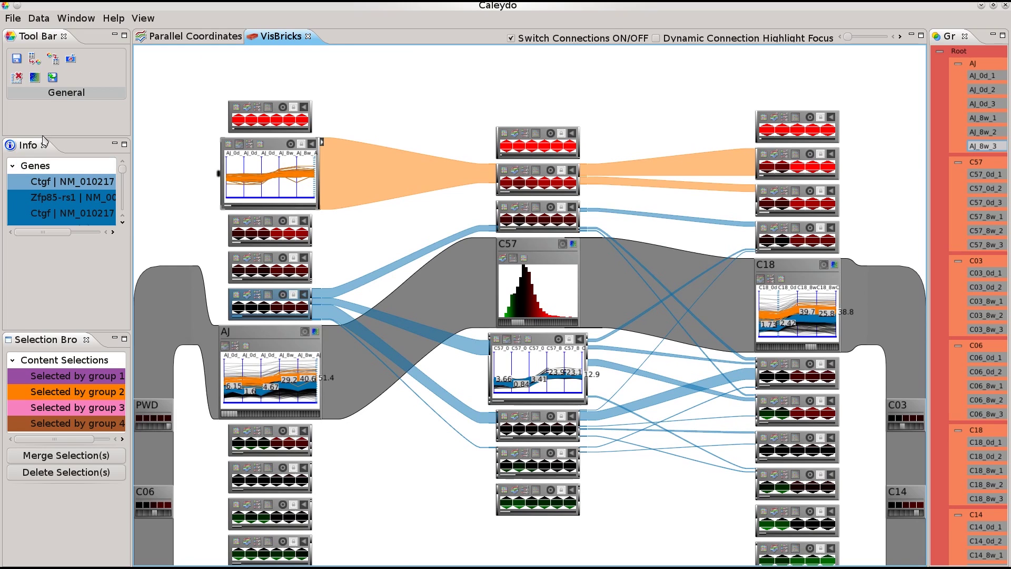
Clear all brushed selections and re-brush AJ bricks orange moving downward.
{"action": "left_click", "coordinate": [24, 82]}
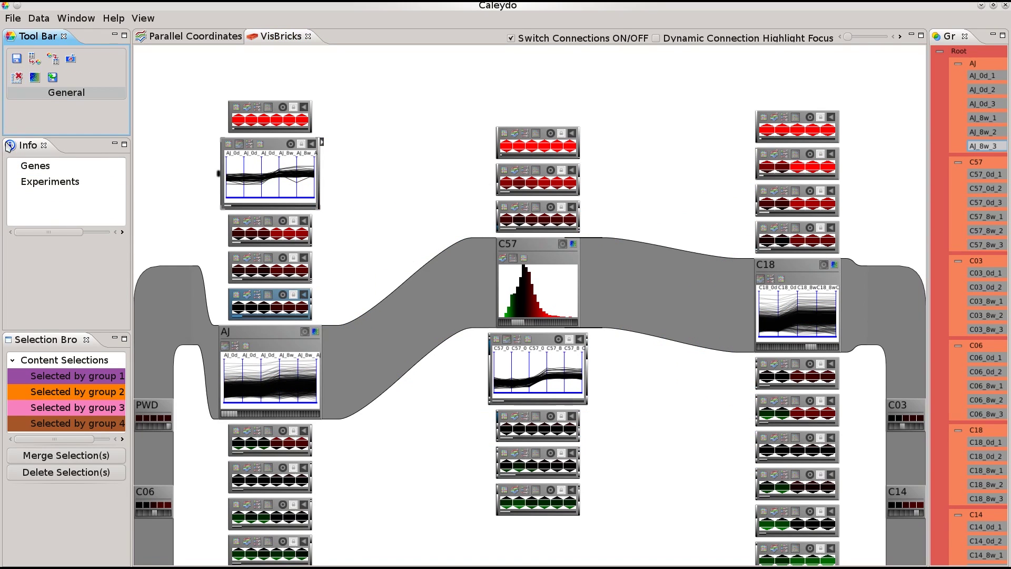
{"action": "left_click", "coordinate": [270, 209]}
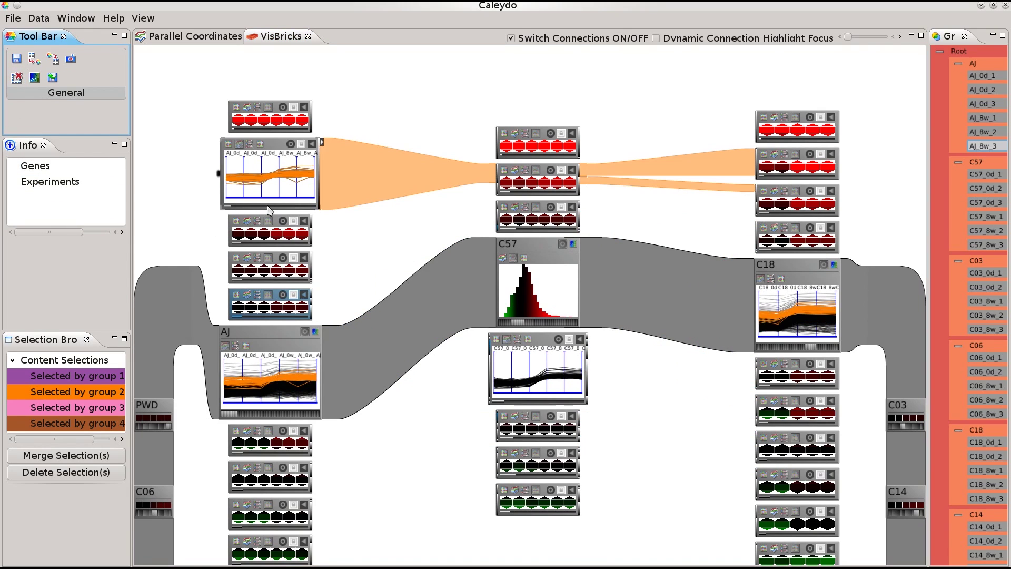
{"action": "left_click", "coordinate": [270, 245]}
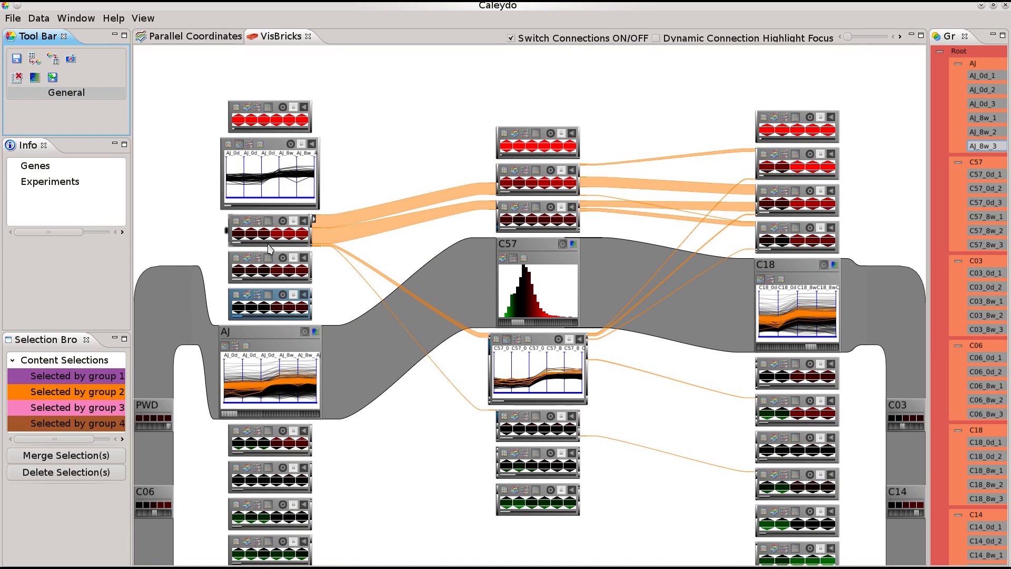
{"action": "left_click", "coordinate": [269, 279]}
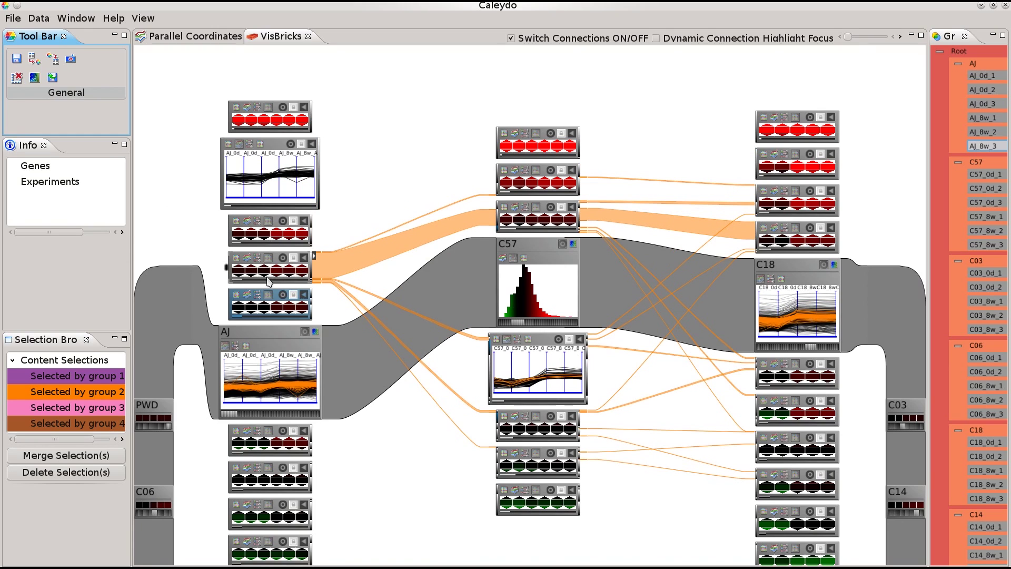
Expand an AJ brick and a lower C57 brick into line plots, then brush the second AJ heatmap brick orange.
{"action": "left_click", "coordinate": [259, 262]}
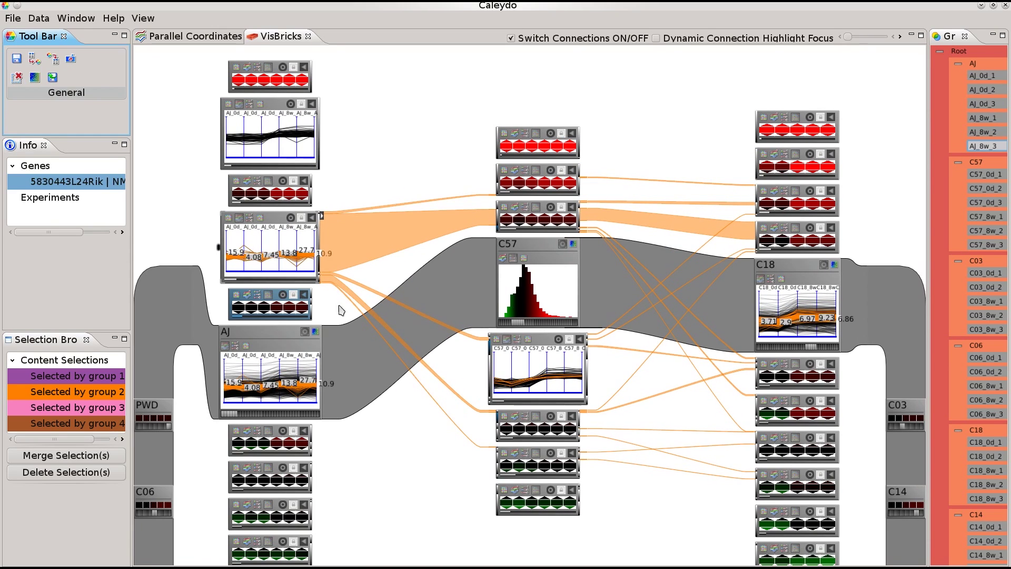
{"action": "left_click", "coordinate": [517, 457]}
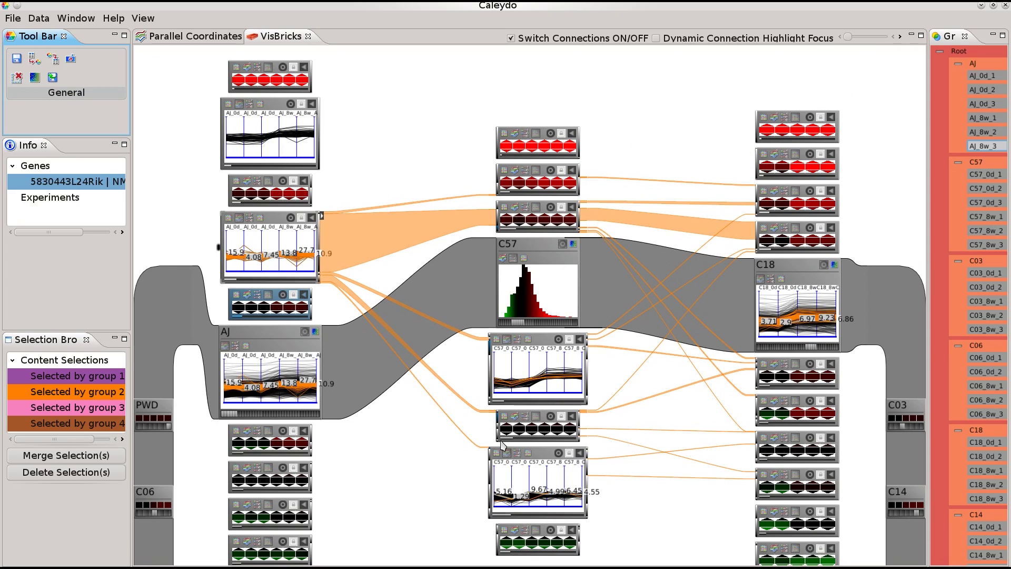
{"action": "left_click", "coordinate": [297, 168]}
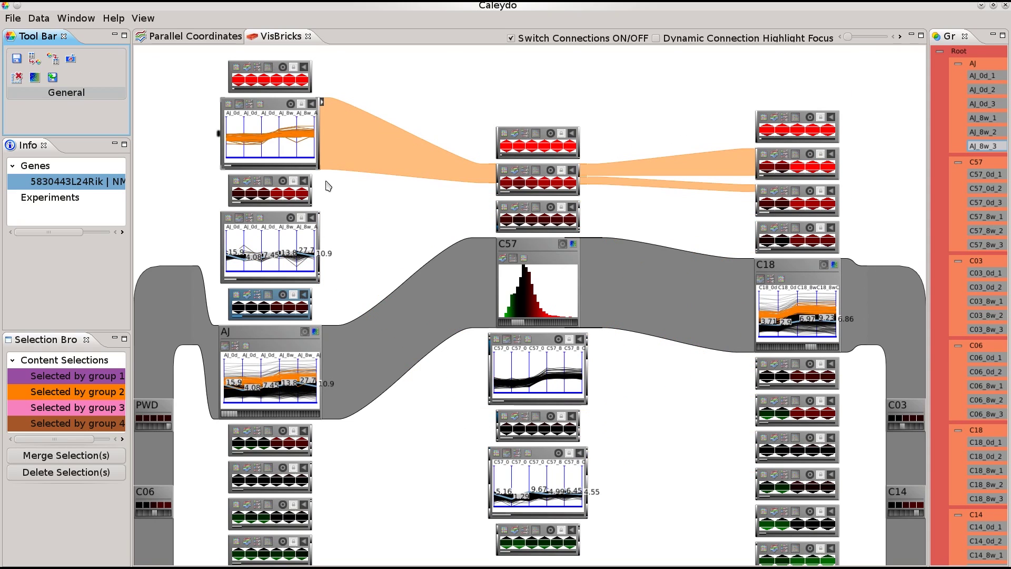
{"action": "left_click", "coordinate": [306, 204]}
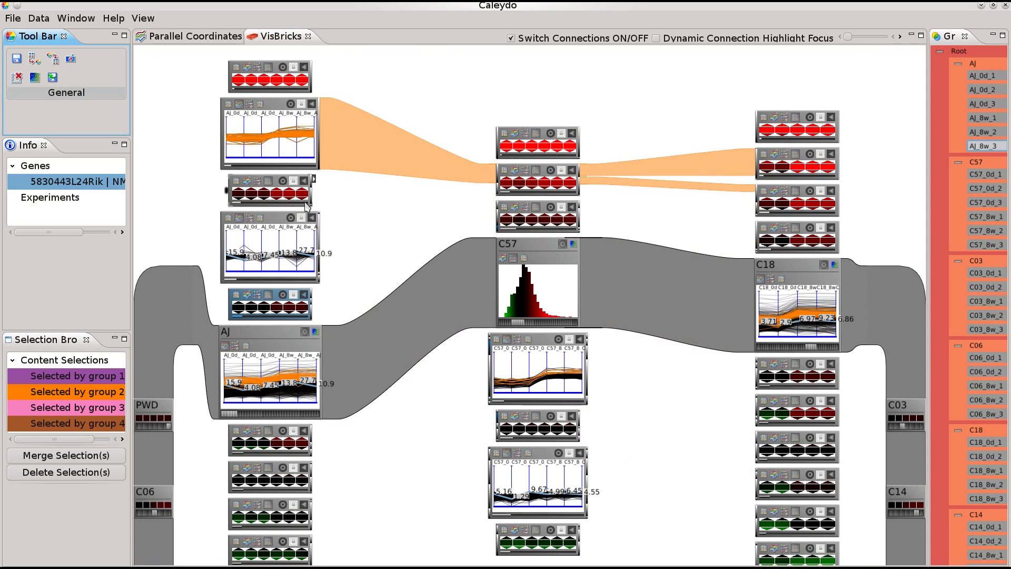
Show the orange AJ brick and another C57 brick as line plots, then enlarge both.
{"action": "left_click", "coordinate": [247, 183]}
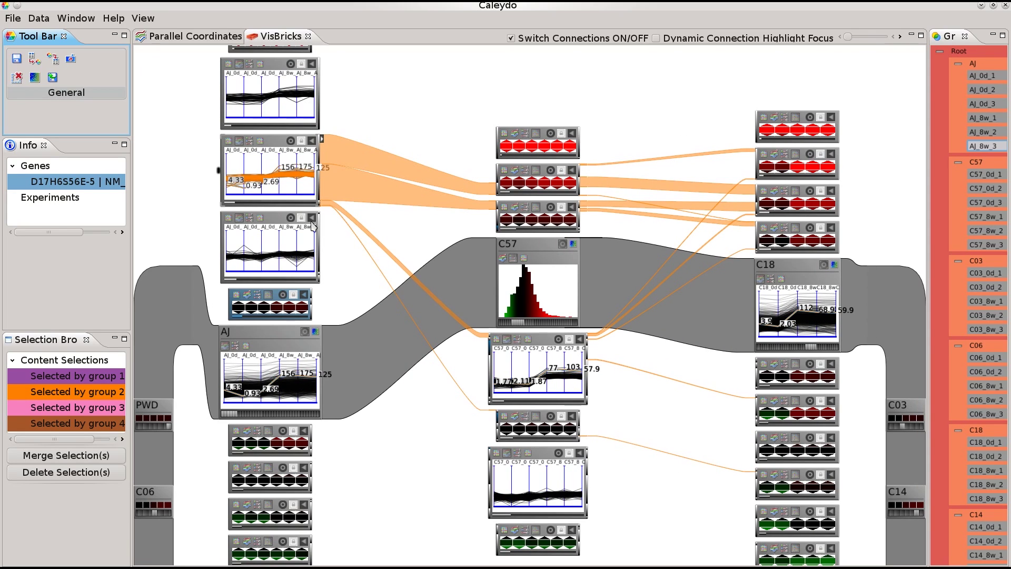
{"action": "left_click", "coordinate": [515, 417]}
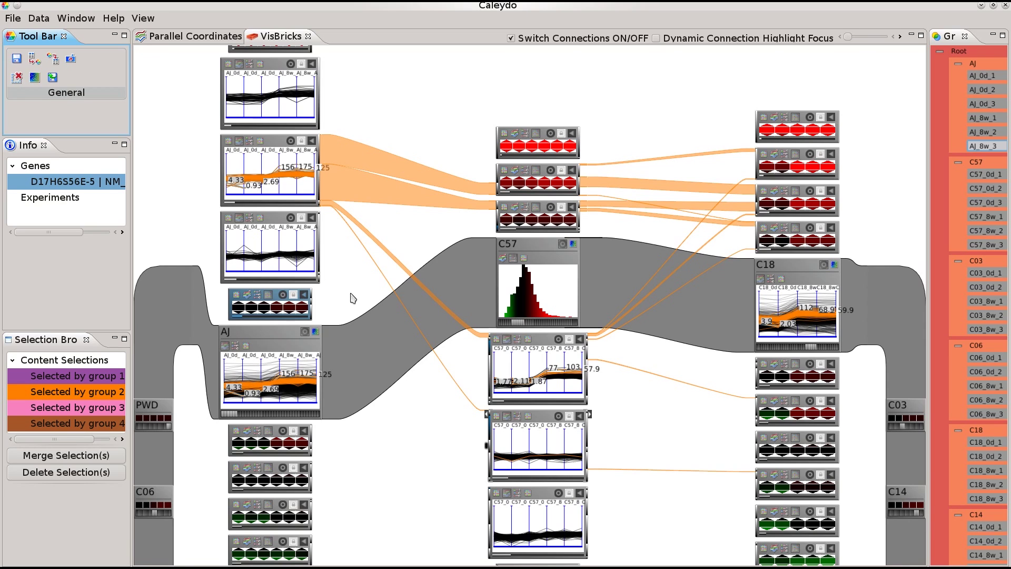
{"action": "left_click", "coordinate": [319, 215]}
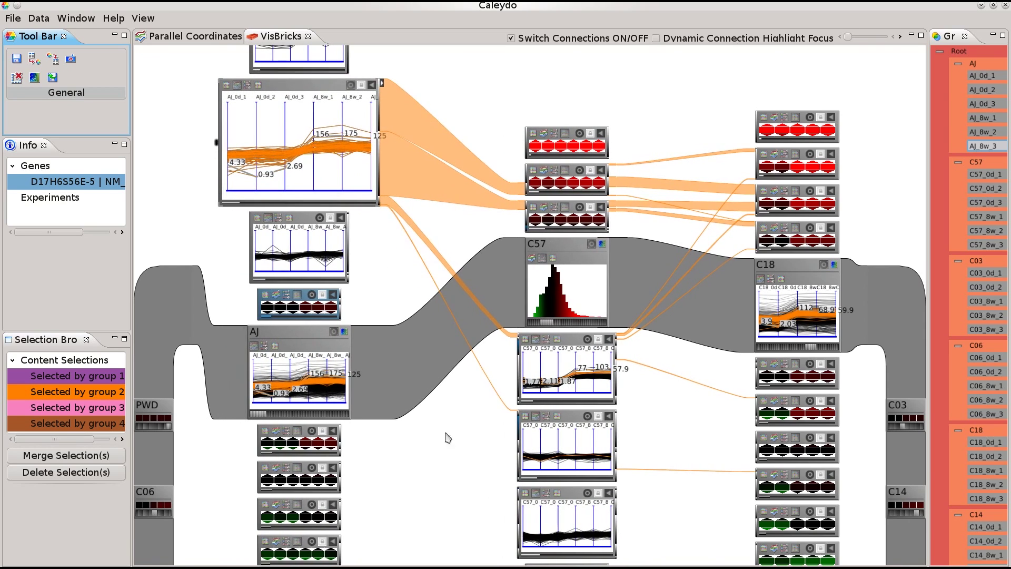
{"action": "left_click", "coordinate": [621, 481]}
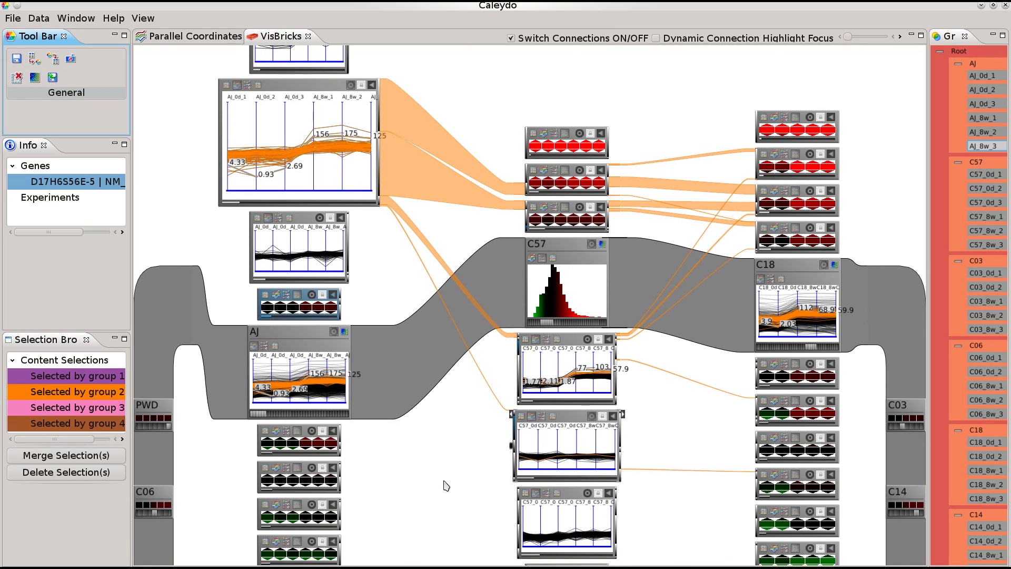
{"action": "mouse_move", "coordinate": [363, 184]}
Open the orange AJ brick and the enlarged C57 brick in focus mode side by side.
{"action": "left_click", "coordinate": [383, 86]}
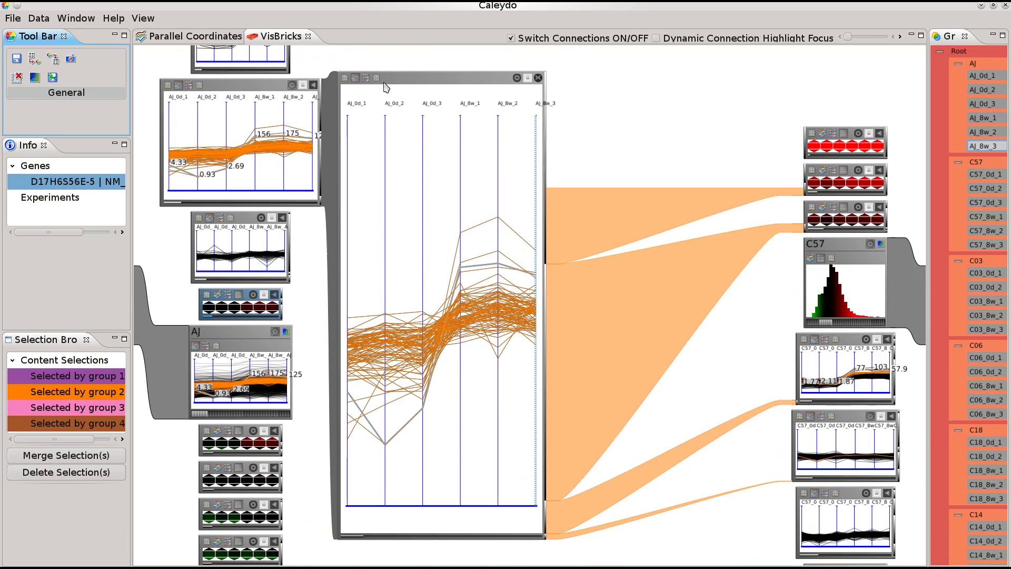
{"action": "left_click", "coordinate": [794, 428]}
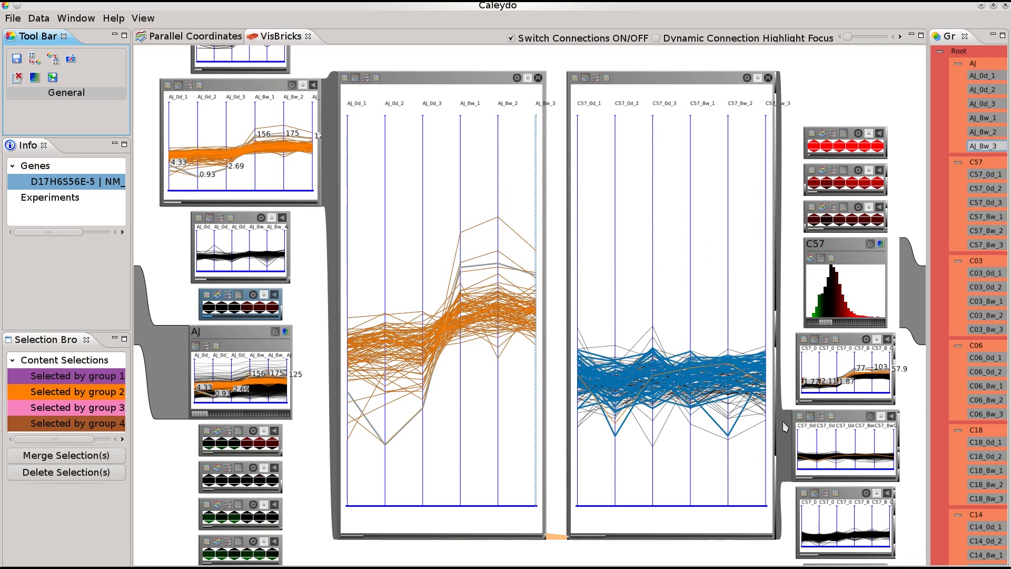